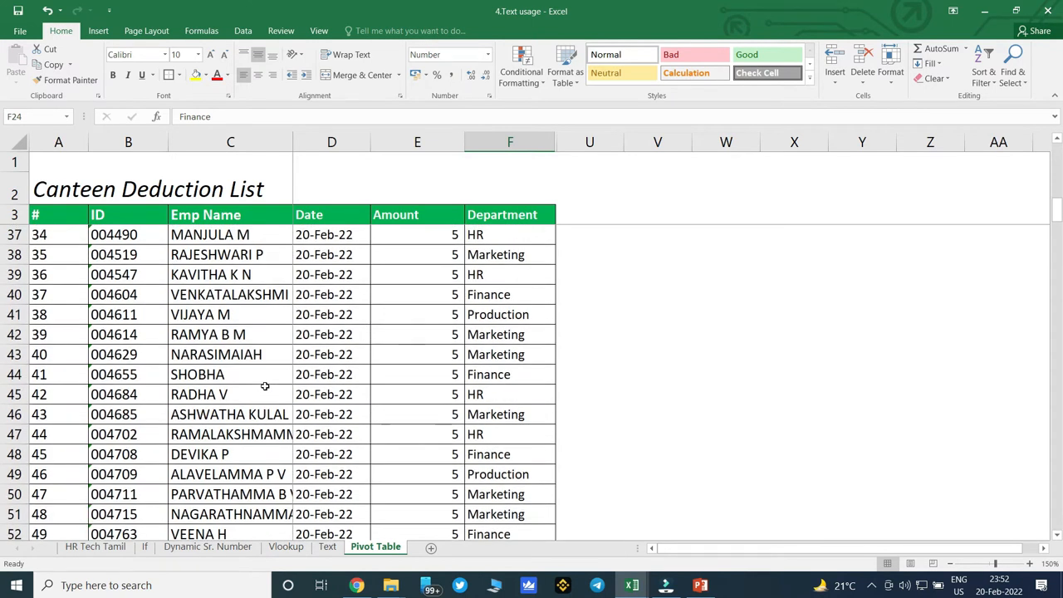
Create a PivotTable on a new worksheet from the canteen deduction list, using range A3:H237 without the total row.
{"action": "scroll", "coordinate": [265, 385], "scroll_direction": "down", "scroll_amount": 3}
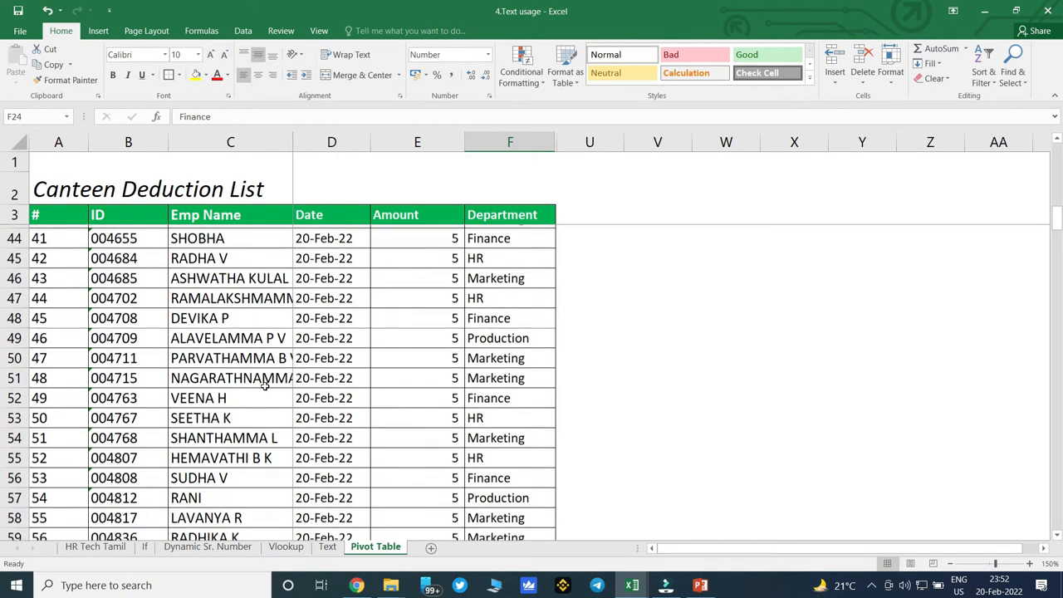
{"action": "scroll", "coordinate": [264, 386], "scroll_direction": "down", "scroll_amount": 2}
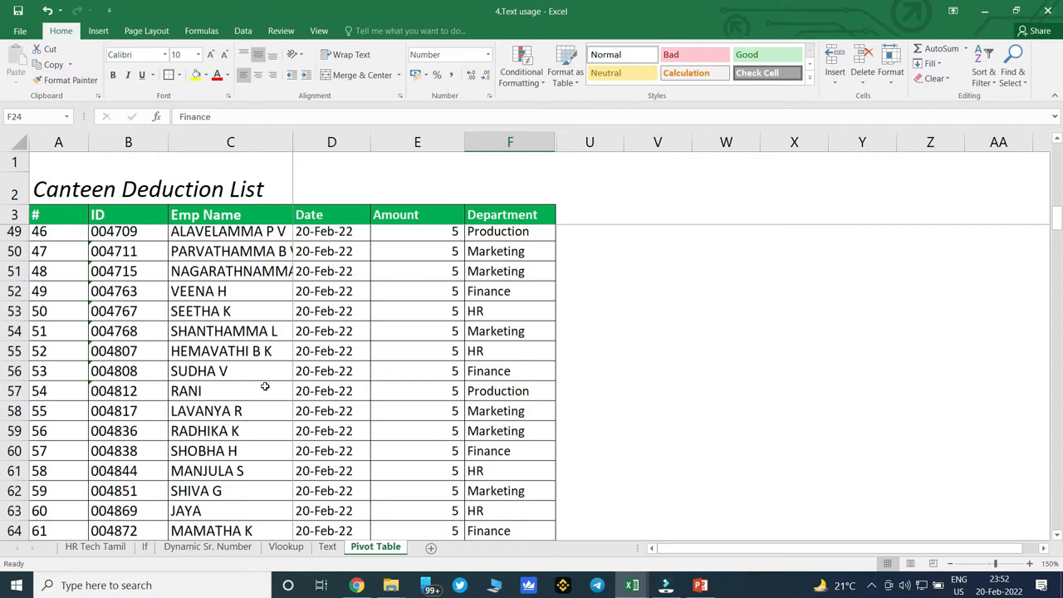
{"action": "scroll", "coordinate": [264, 386], "scroll_direction": "up", "scroll_amount": 1}
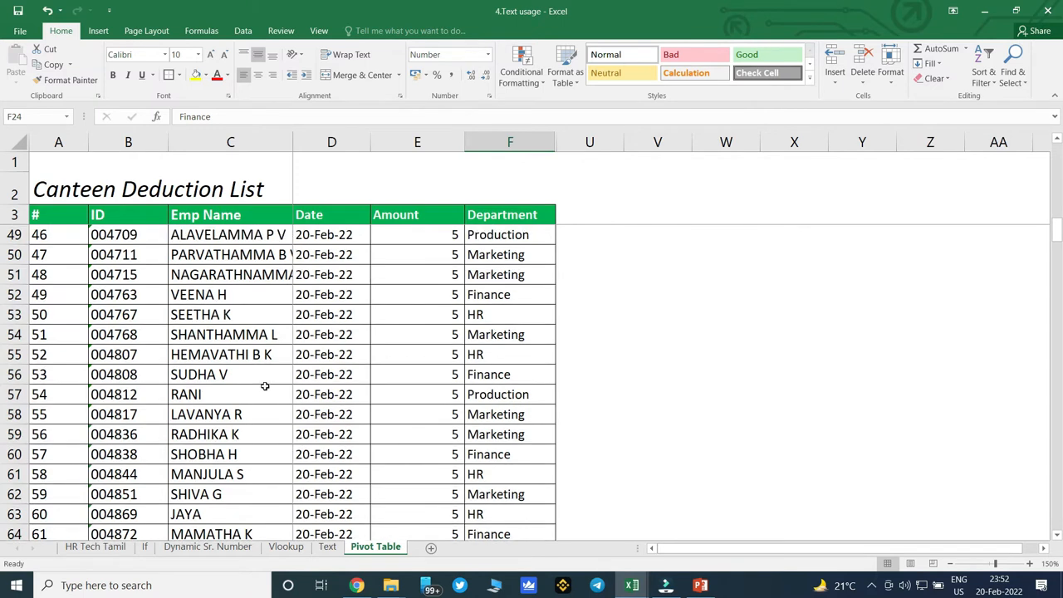
{"action": "left_click", "coordinate": [98, 31]}
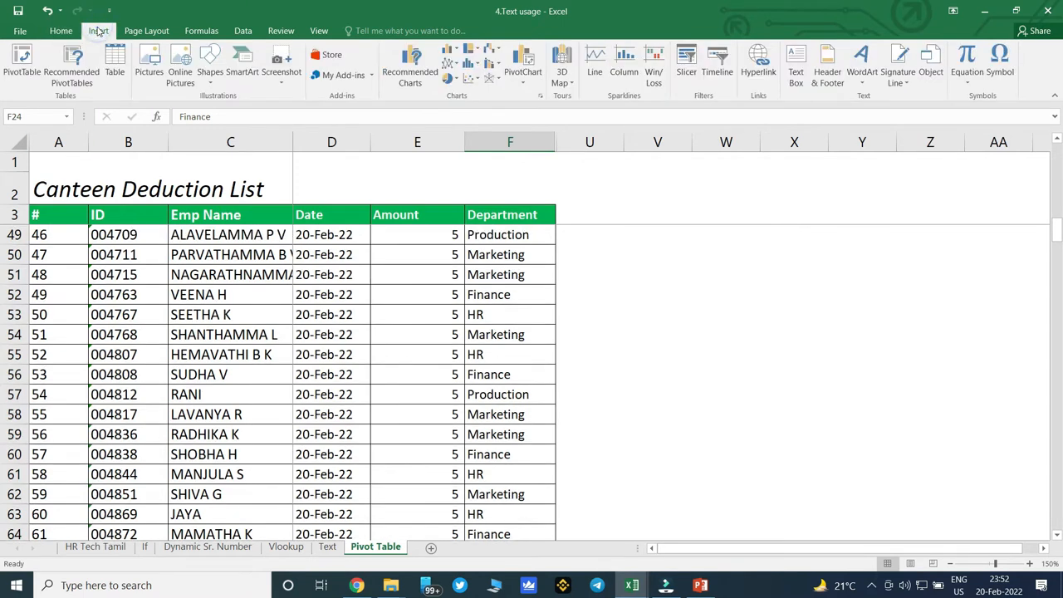
{"action": "left_click", "coordinate": [18, 67]}
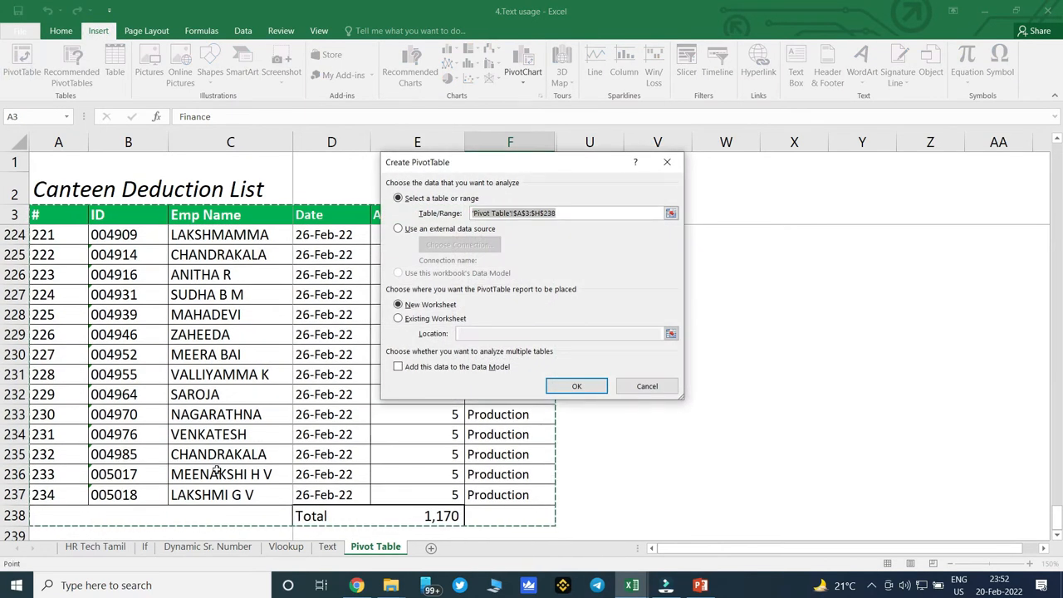
{"action": "key", "text": "shift+Up"}
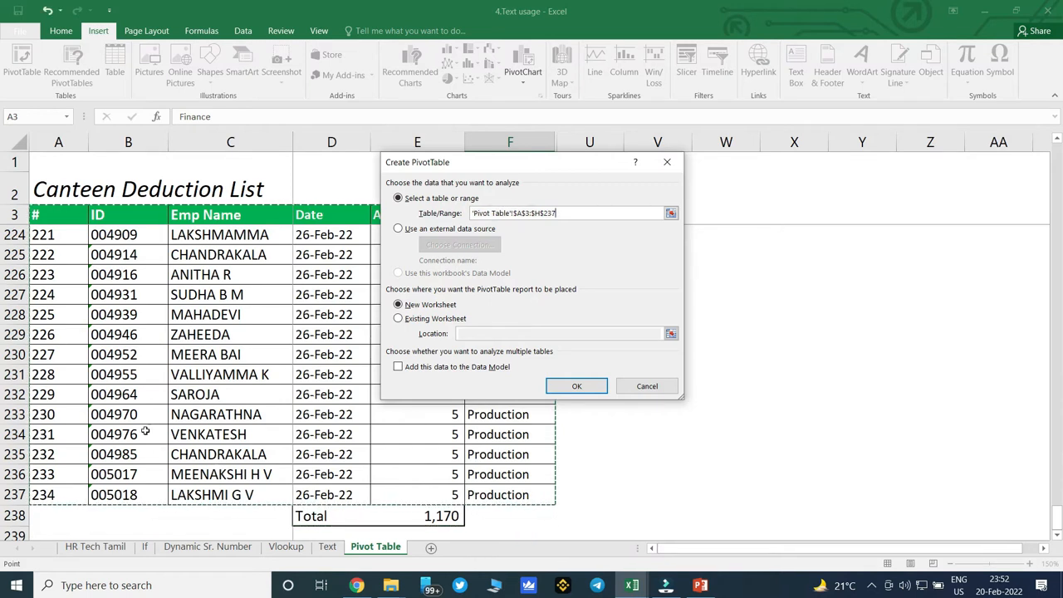
{"action": "left_click", "coordinate": [592, 389]}
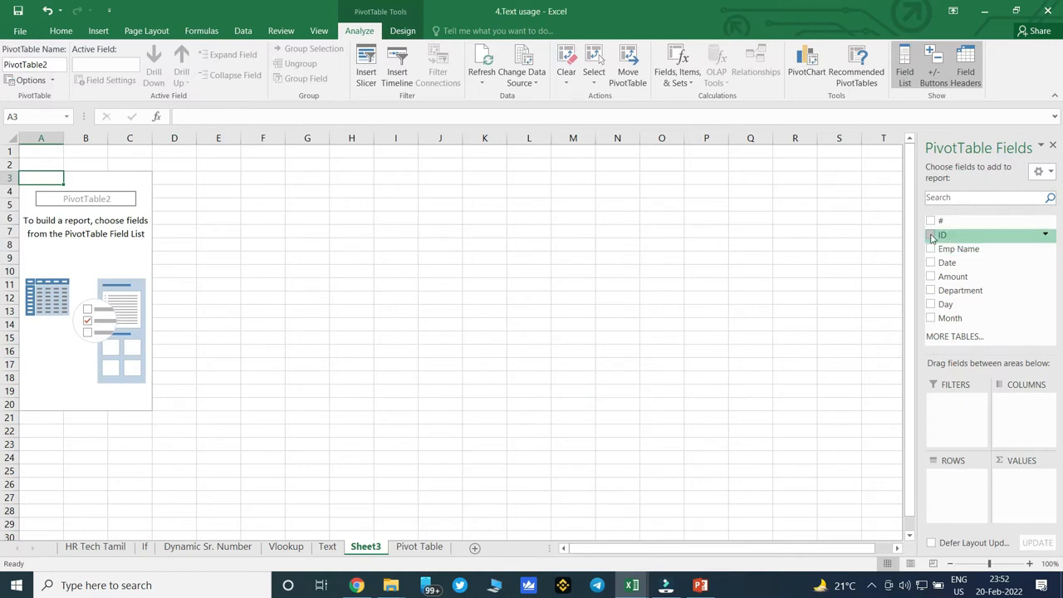
Add ID and Emp Name as the pivot table's row fields and Amount as its summed value field.
{"action": "left_click_drag", "start_coordinate": [930, 235], "coordinate": [947, 477]}
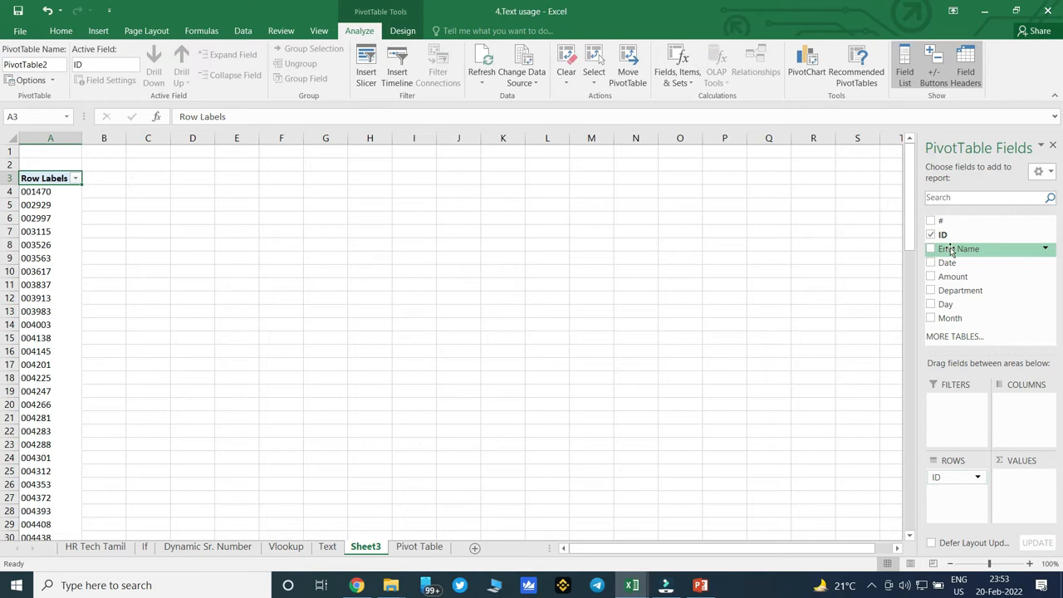
{"action": "left_click_drag", "start_coordinate": [946, 253], "coordinate": [952, 508]}
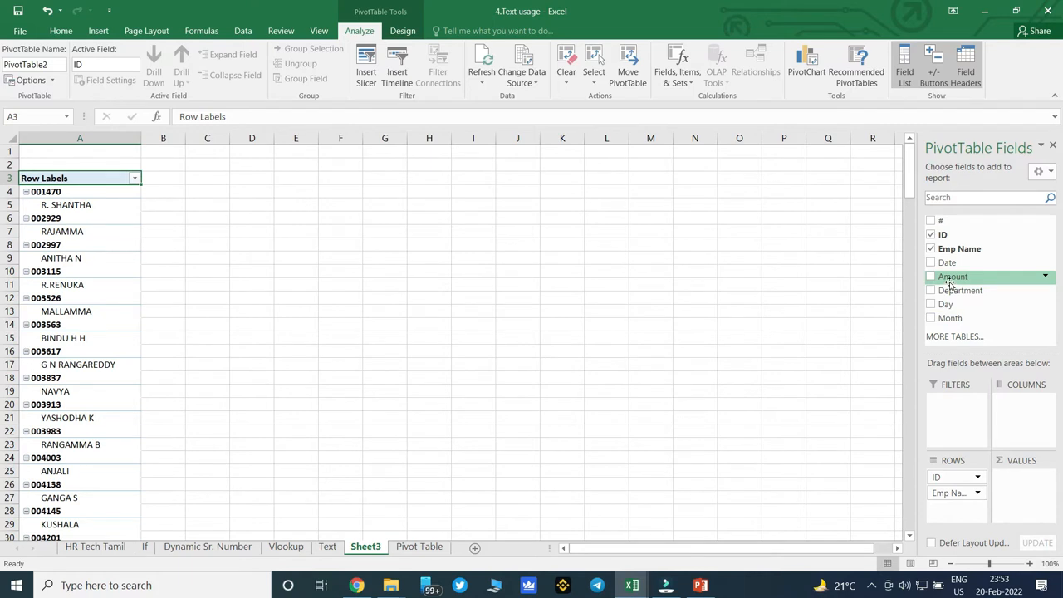
{"action": "left_click_drag", "start_coordinate": [947, 280], "coordinate": [1016, 489]}
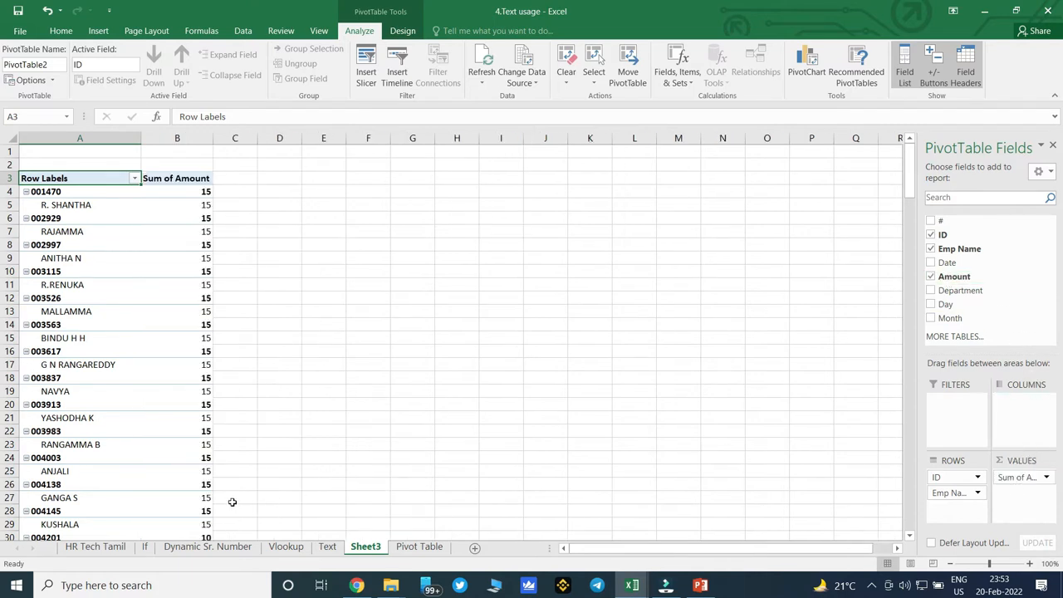
Review the pivot table's per-employee amounts from the first ID down to the grand total.
{"action": "scroll", "coordinate": [177, 423], "scroll_direction": "down", "scroll_amount": 5}
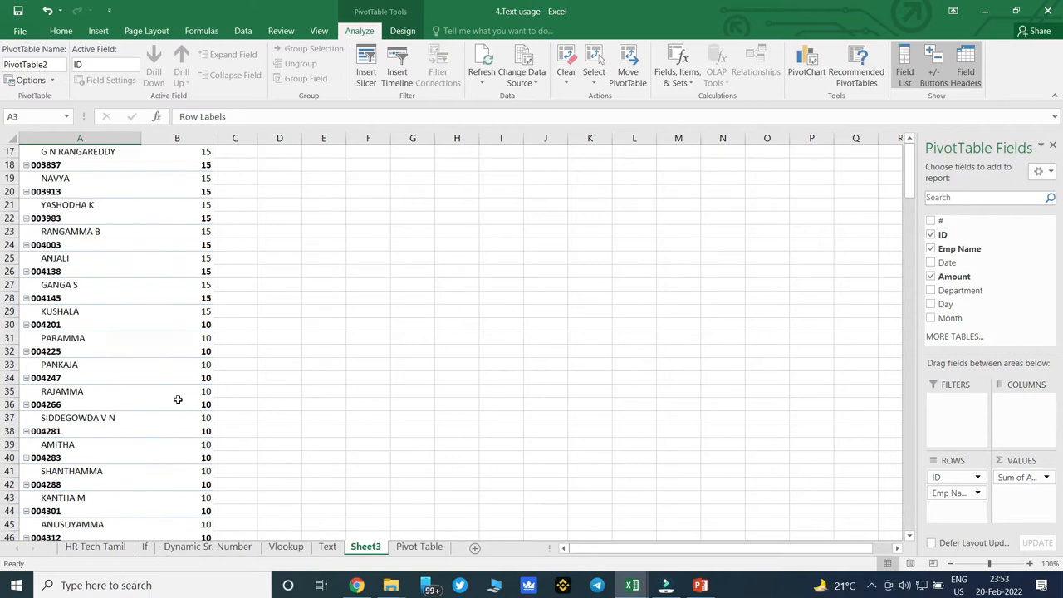
{"action": "scroll", "coordinate": [178, 400], "scroll_direction": "up", "scroll_amount": 5}
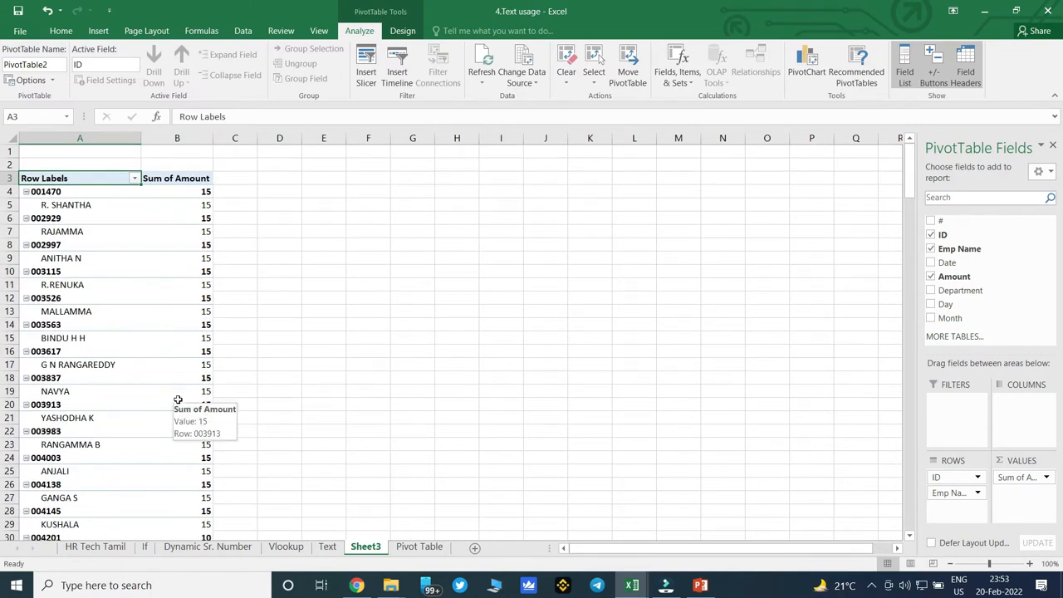
{"action": "scroll", "coordinate": [177, 399], "scroll_direction": "down", "scroll_amount": 20}
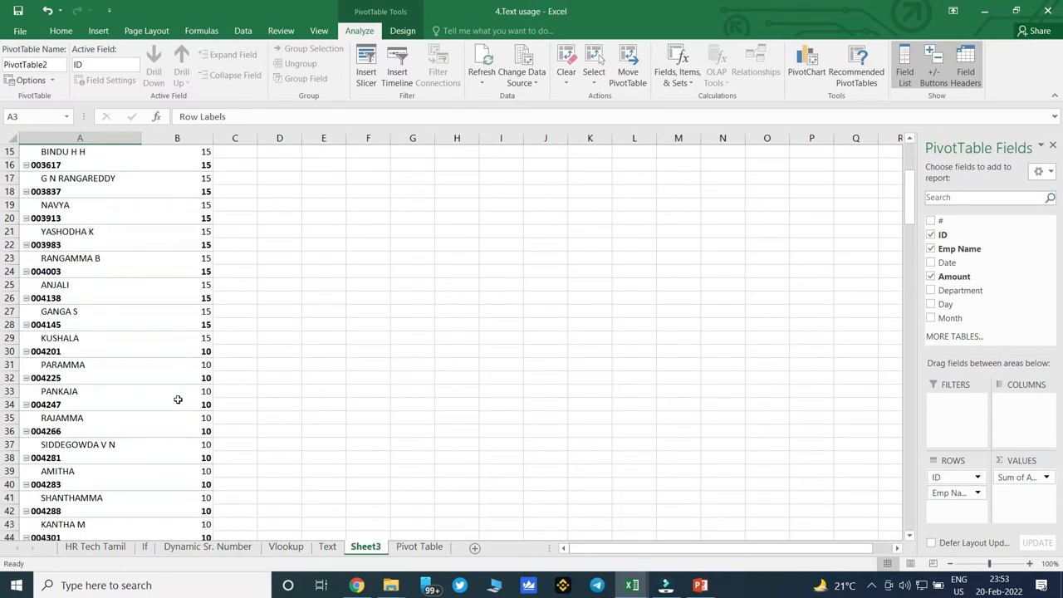
{"action": "scroll", "coordinate": [177, 400], "scroll_direction": "down", "scroll_amount": 2}
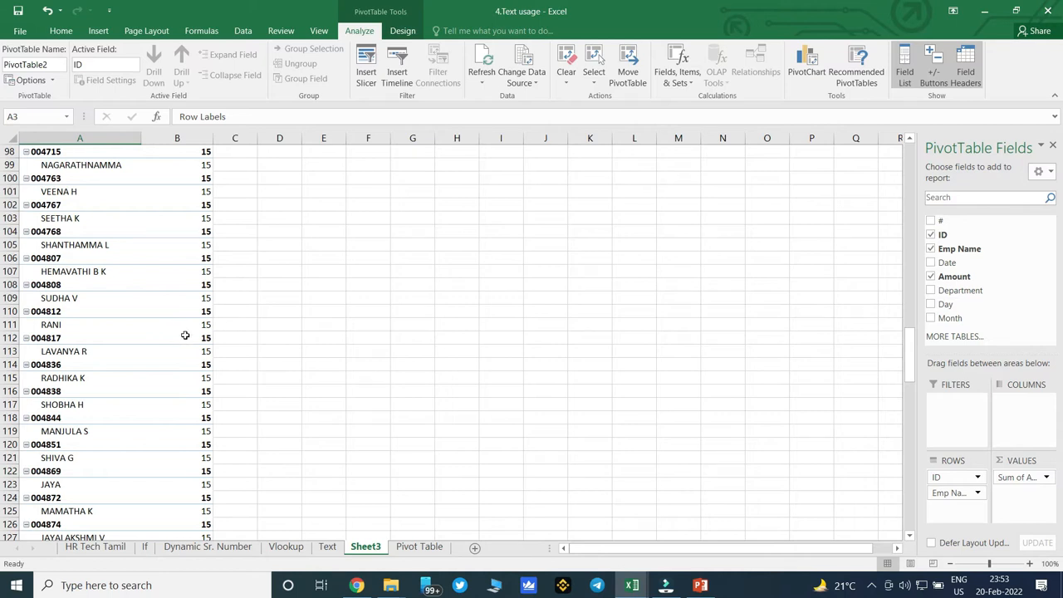
{"action": "scroll", "coordinate": [219, 346], "scroll_direction": "up", "scroll_amount": 20}
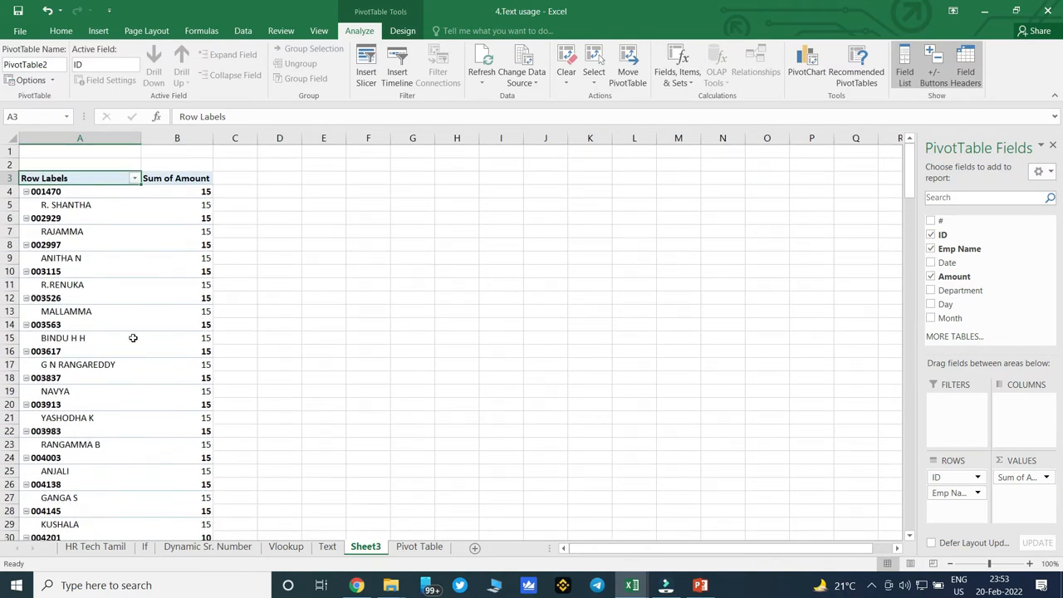
{"action": "scroll", "coordinate": [133, 337], "scroll_direction": "down", "scroll_amount": 20}
{"action": "scroll", "coordinate": [133, 337], "scroll_direction": "up", "scroll_amount": 4}
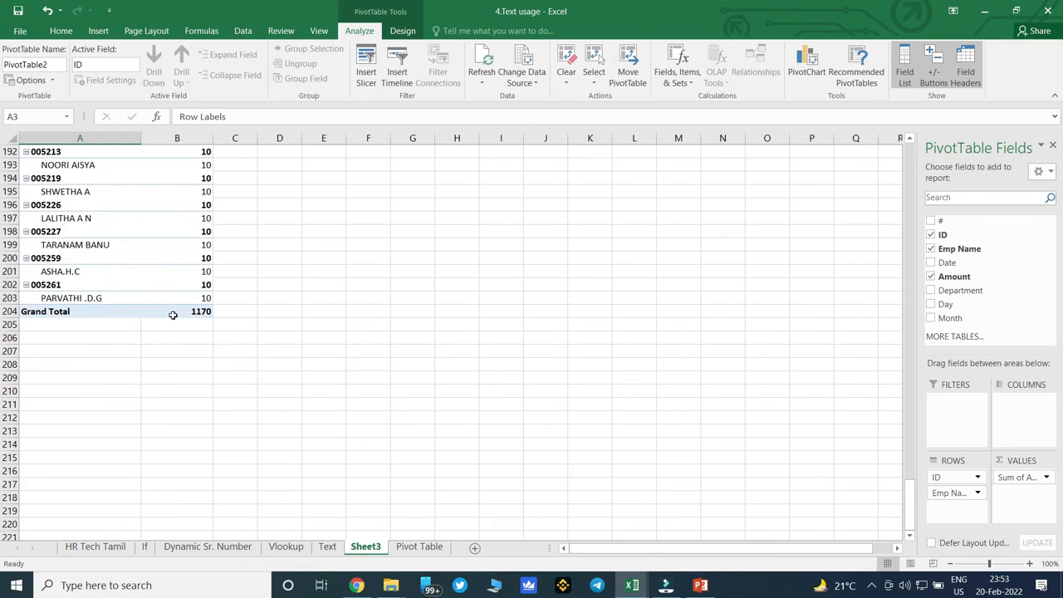
{"action": "scroll", "coordinate": [172, 315], "scroll_direction": "up", "scroll_amount": 20}
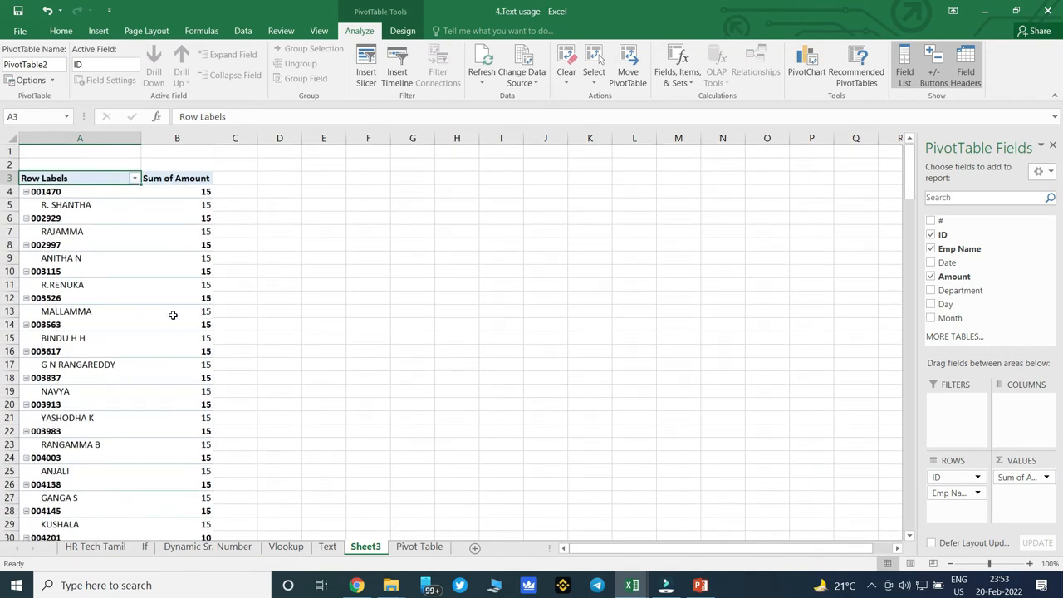
Copy the whole pivot table and paste it into a new blank workbook to check how its rows are arranged.
{"action": "left_click", "coordinate": [174, 316]}
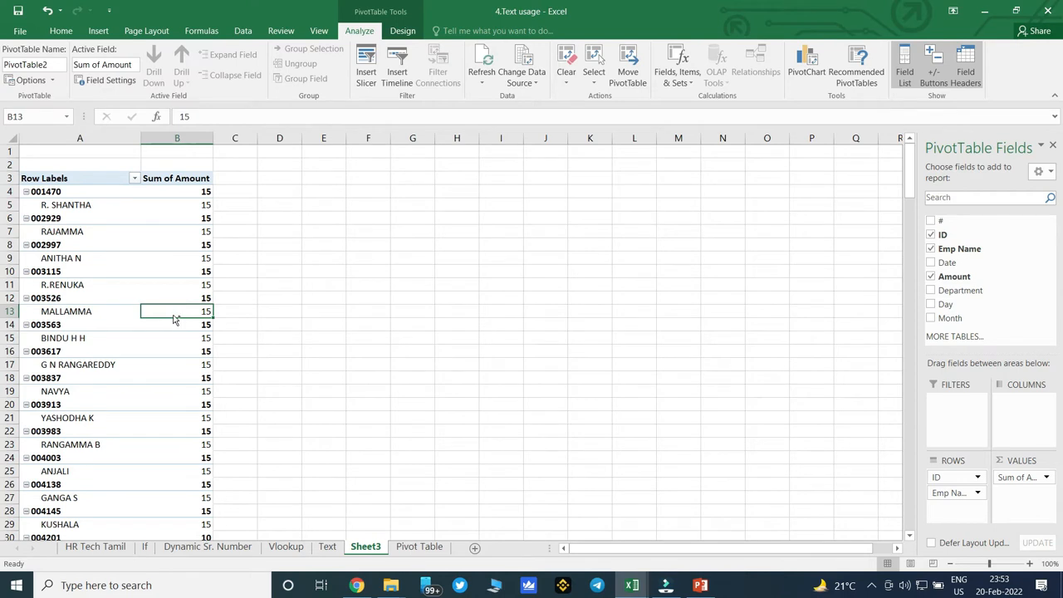
{"action": "key", "text": "ctrl+a"}
{"action": "key", "text": "ctrl+c"}
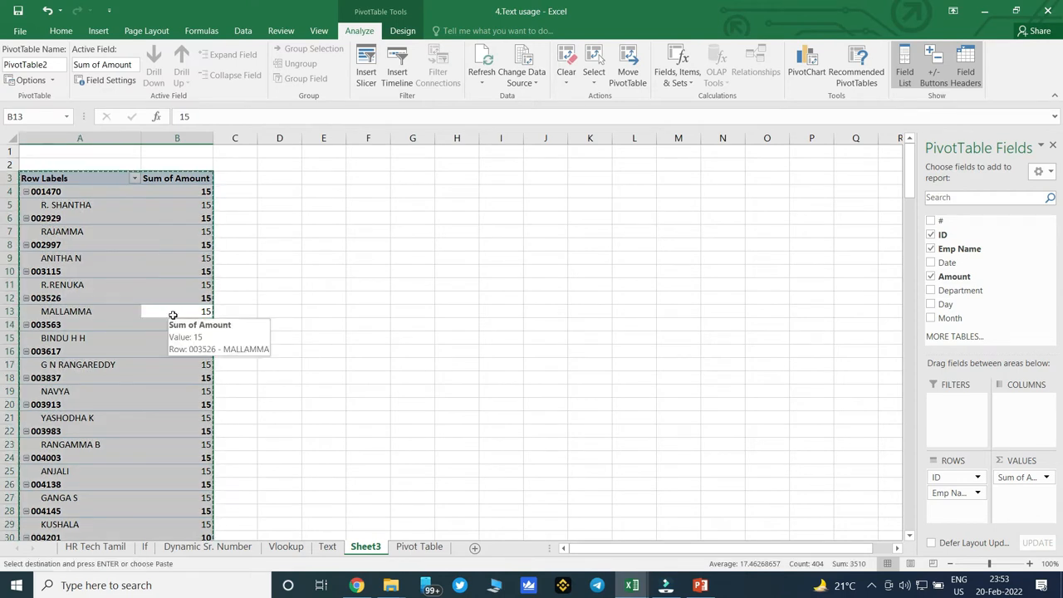
{"action": "key", "text": "ctrl+n"}
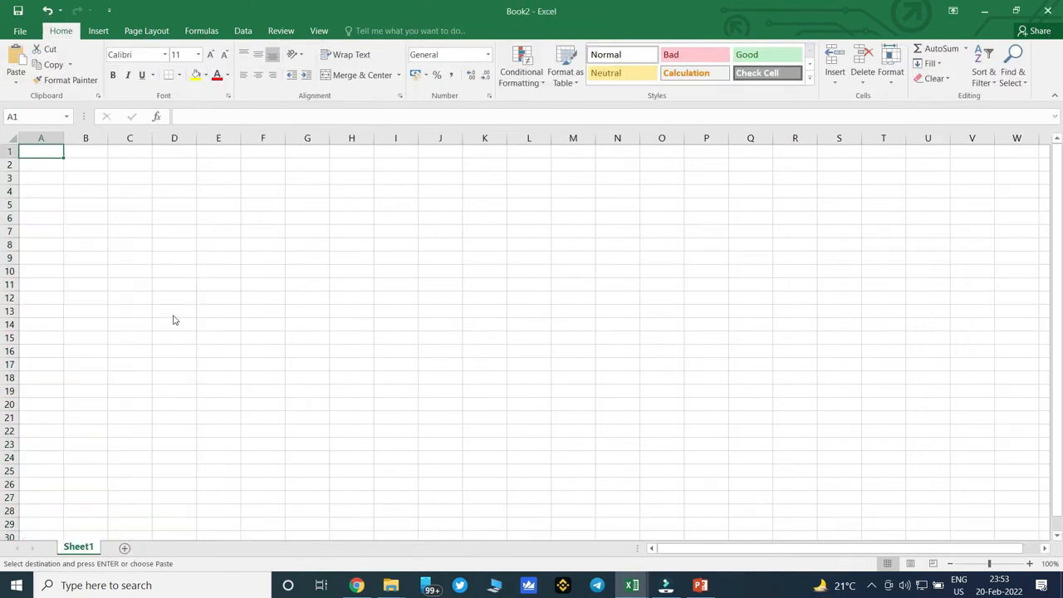
{"action": "key", "text": "ctrl+v"}
{"action": "key", "text": "Down"}
{"action": "key", "text": "Down"}
{"action": "key", "text": "Down"}
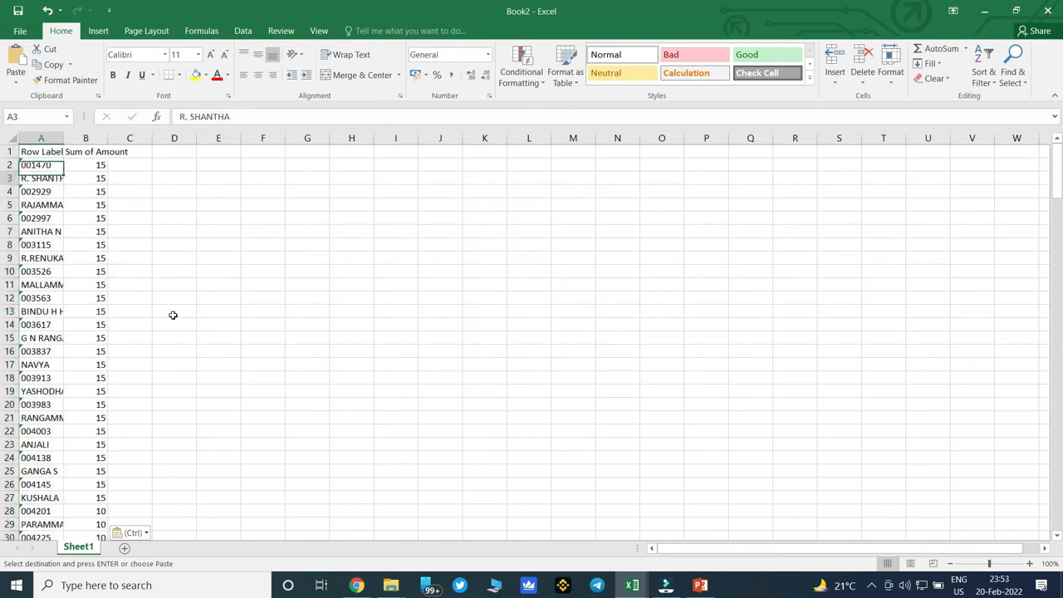
{"action": "key", "text": "Down"}
{"action": "key", "text": "Down"}
{"action": "key", "text": "Down"}
{"action": "key", "text": "Down"}
{"action": "key", "text": "Down"}
{"action": "key", "text": "Down"}
{"action": "key", "text": "Down"}
{"action": "key", "text": "Down"}
{"action": "key", "text": "Down"}
{"action": "key", "text": "Down"}
{"action": "key", "text": "Down"}
{"action": "key", "text": "Down"}
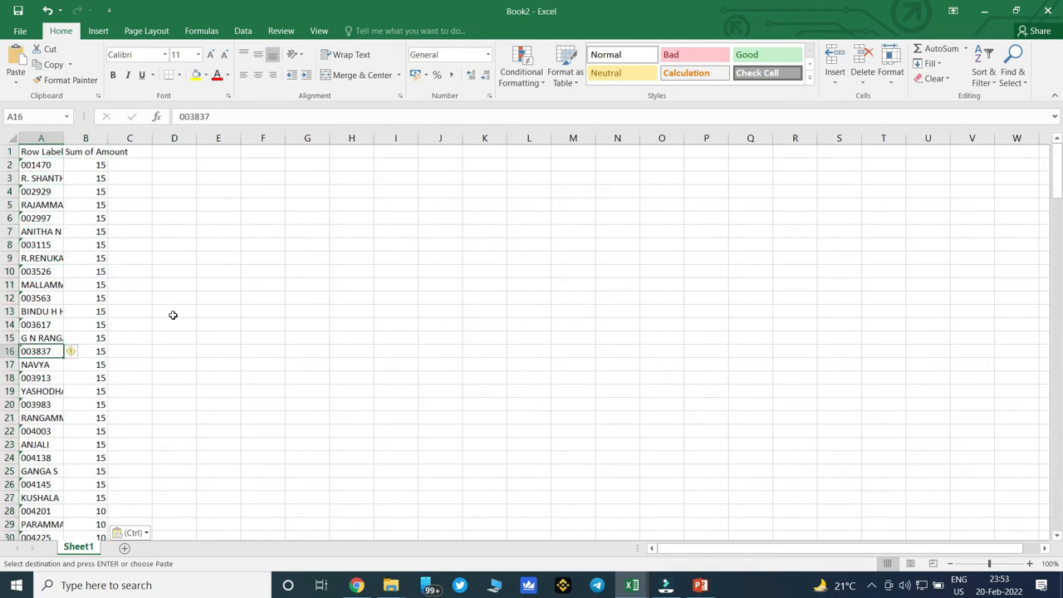
AutoFit the column widths of the pasted data and inspect the first ID, name and amount rows.
{"action": "key", "text": "ctrl"}
{"action": "key", "text": "Escape"}
{"action": "key", "text": "ctrl+a"}
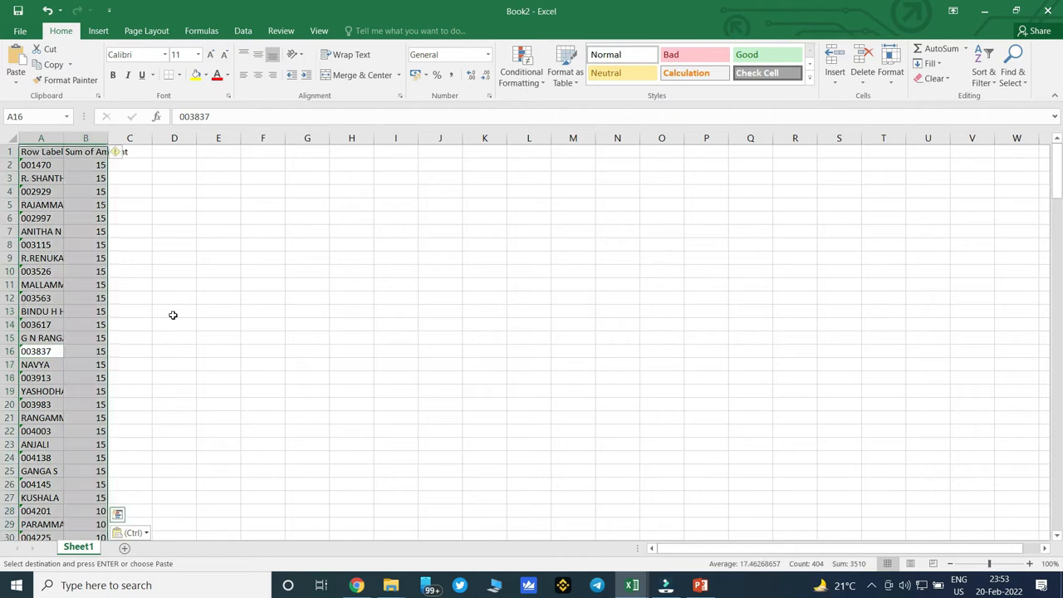
{"action": "key", "text": "alt"}
{"action": "key", "text": "o"}
{"action": "key", "text": "c"}
{"action": "key", "text": "a"}
{"action": "key", "text": "Down"}
{"action": "key", "text": "ctrl+Home"}
{"action": "key", "text": "Down"}
{"action": "key", "text": "Down"}
{"action": "key", "text": "Up"}
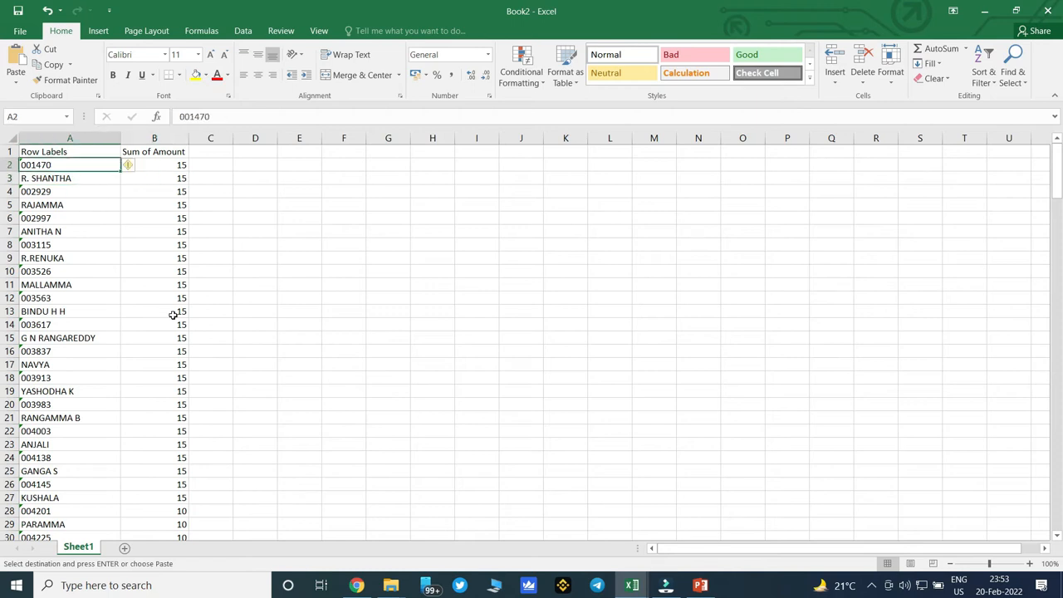
{"action": "key", "text": "Down"}
{"action": "key", "text": "Right"}
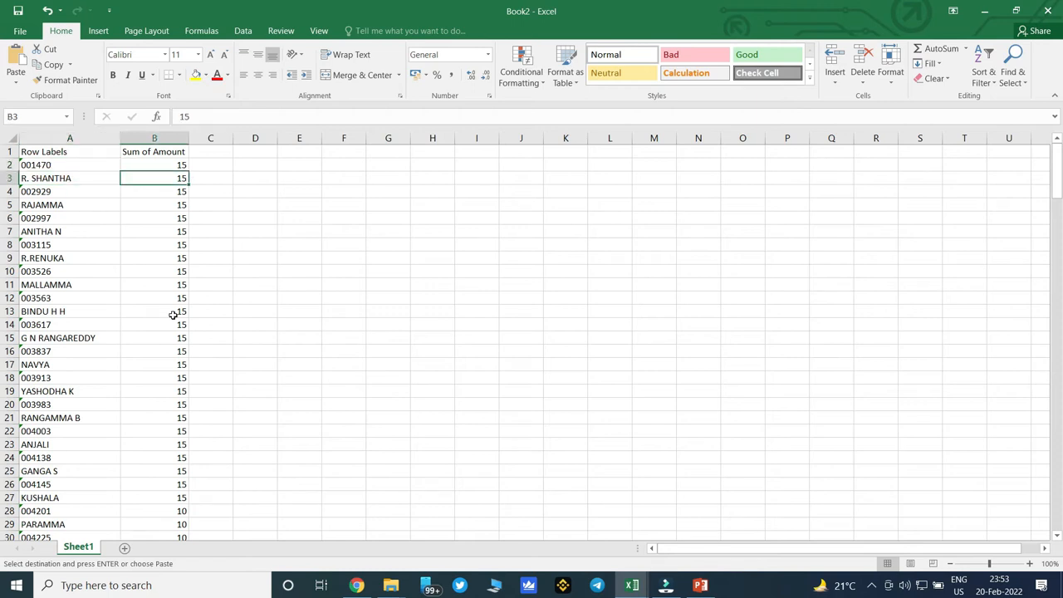
{"action": "key", "text": "Left"}
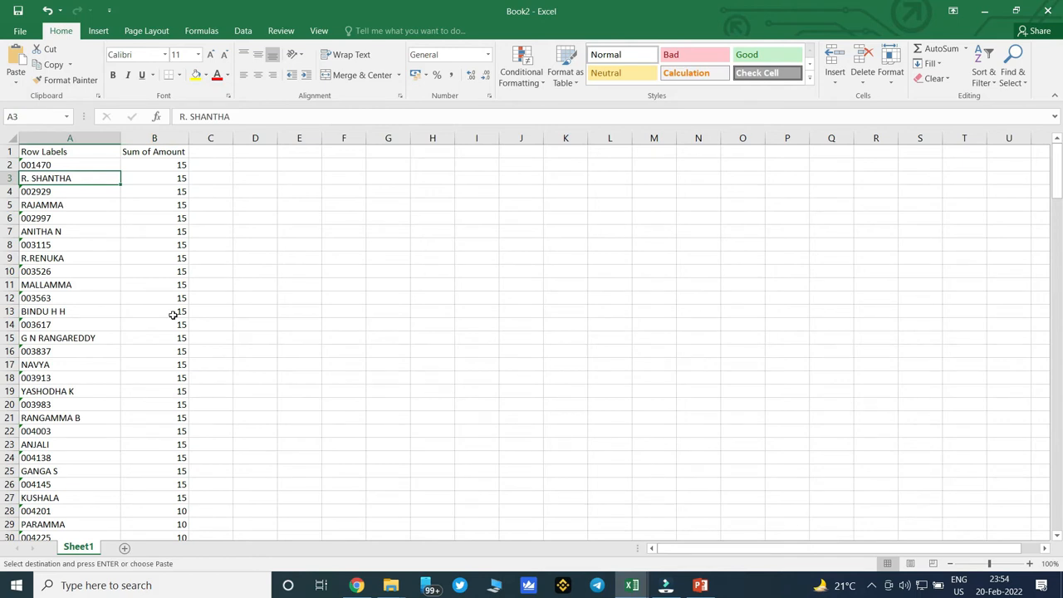
Switch back to the 4.Text usage workbook and remove Emp Name from the pivot table, restoring it to the rows.
{"action": "key", "text": "alt+Tab"}
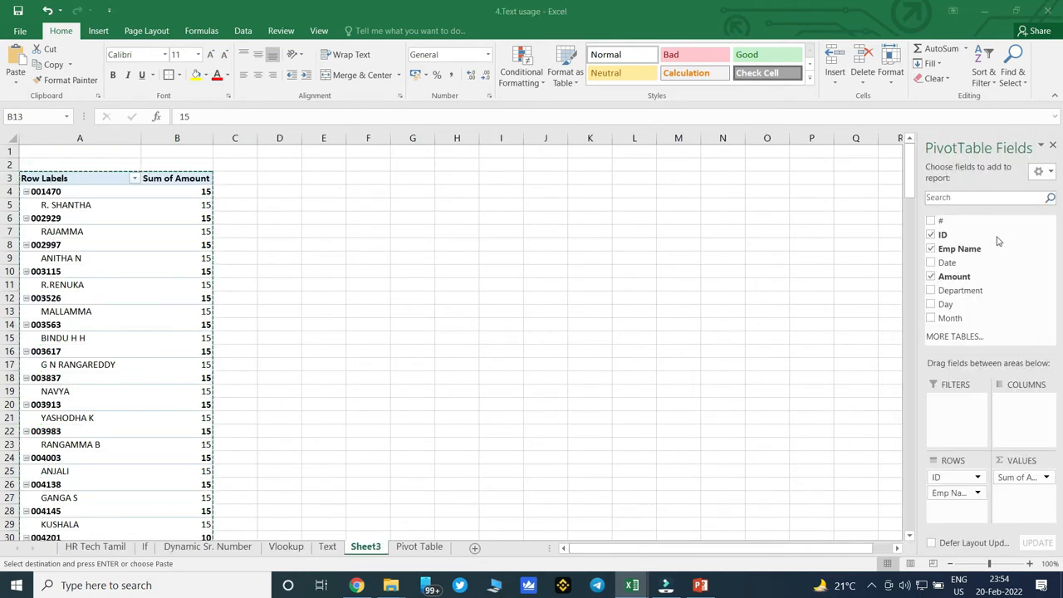
{"action": "left_click", "coordinate": [931, 249]}
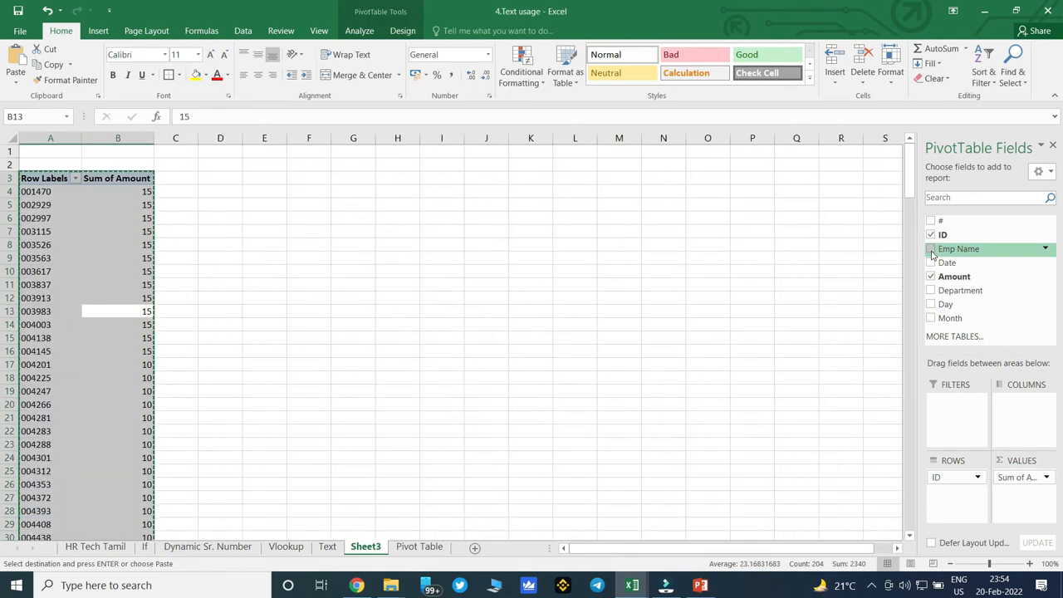
{"action": "left_click", "coordinate": [931, 249]}
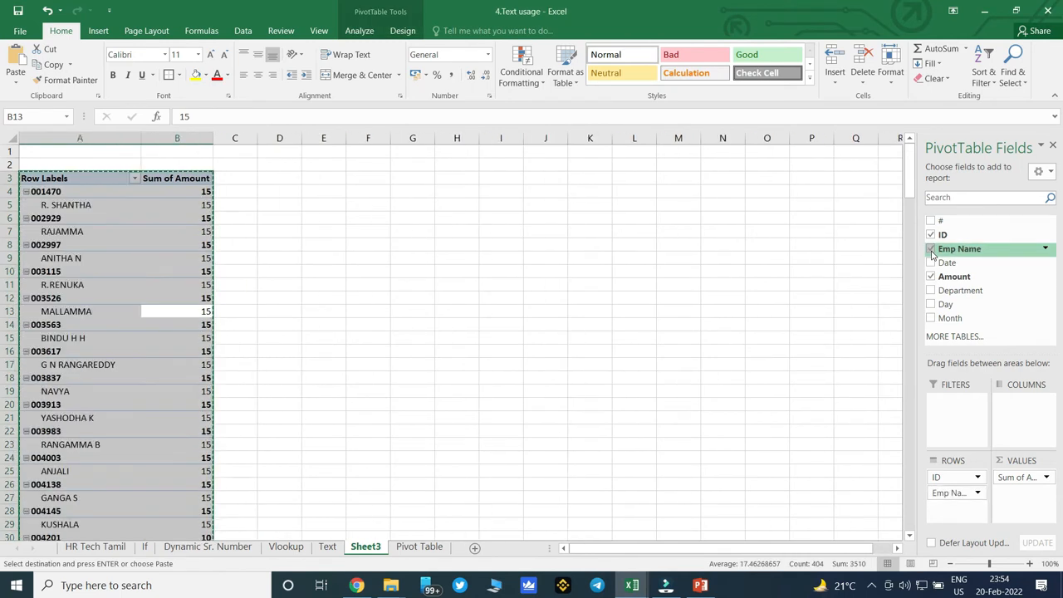
Show the pivot table in tabular form and turn off its subtotals.
{"action": "left_click", "coordinate": [154, 339]}
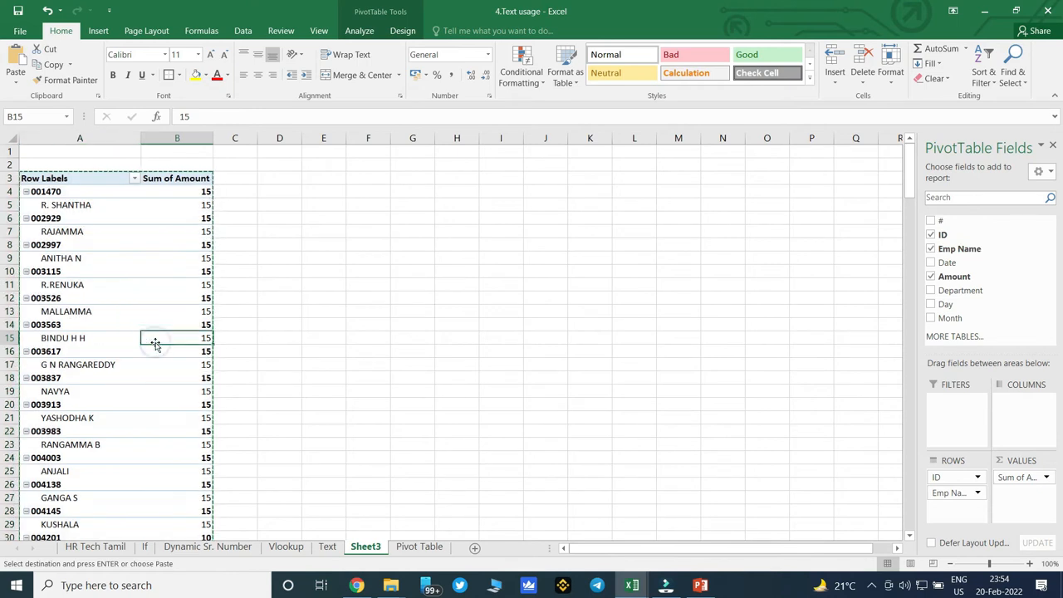
{"action": "left_click", "coordinate": [404, 33]}
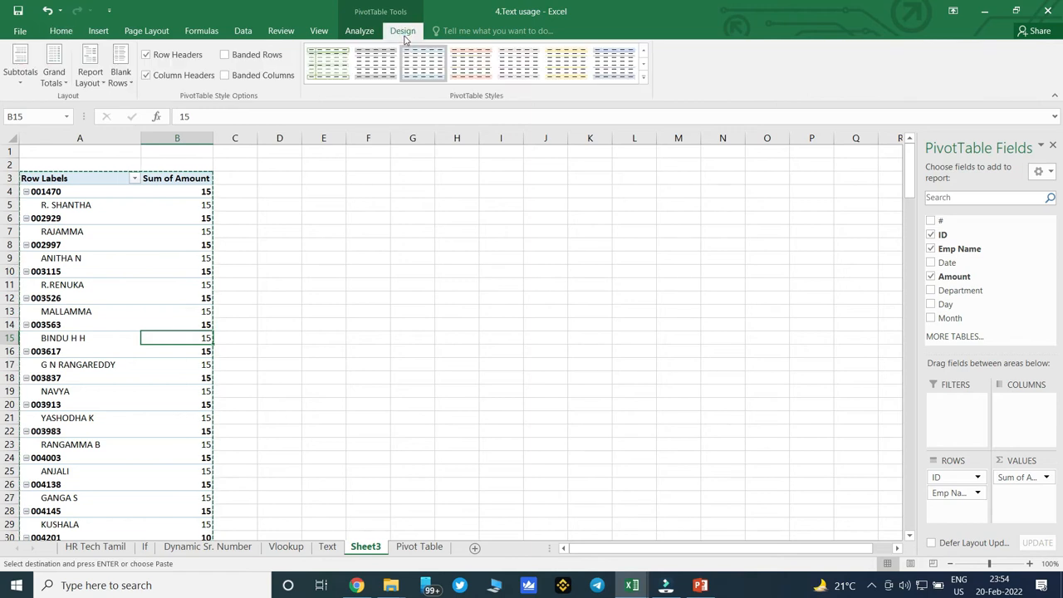
{"action": "left_click", "coordinate": [92, 78]}
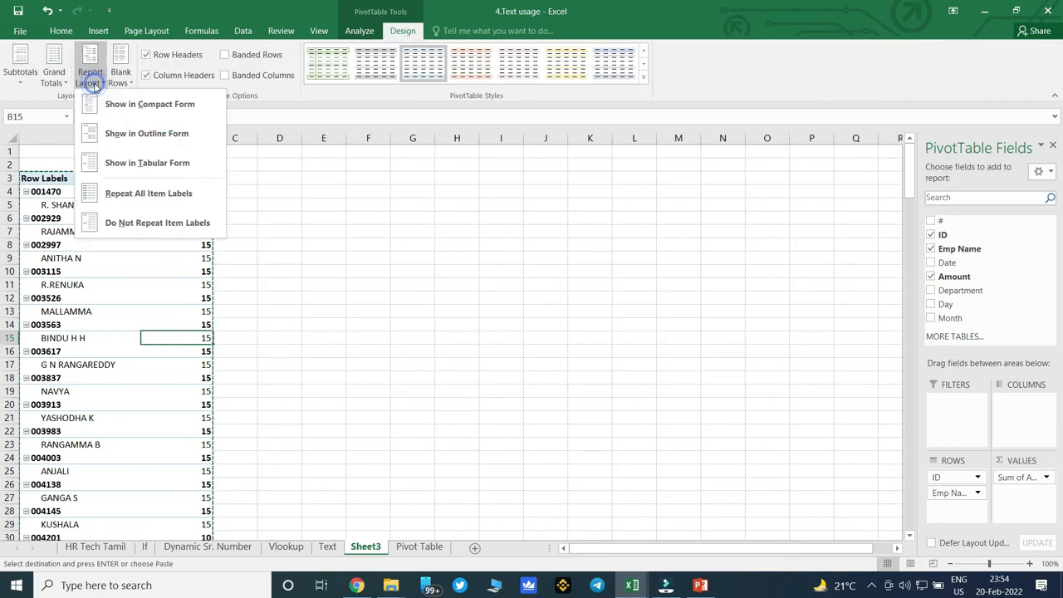
{"action": "left_click", "coordinate": [178, 166]}
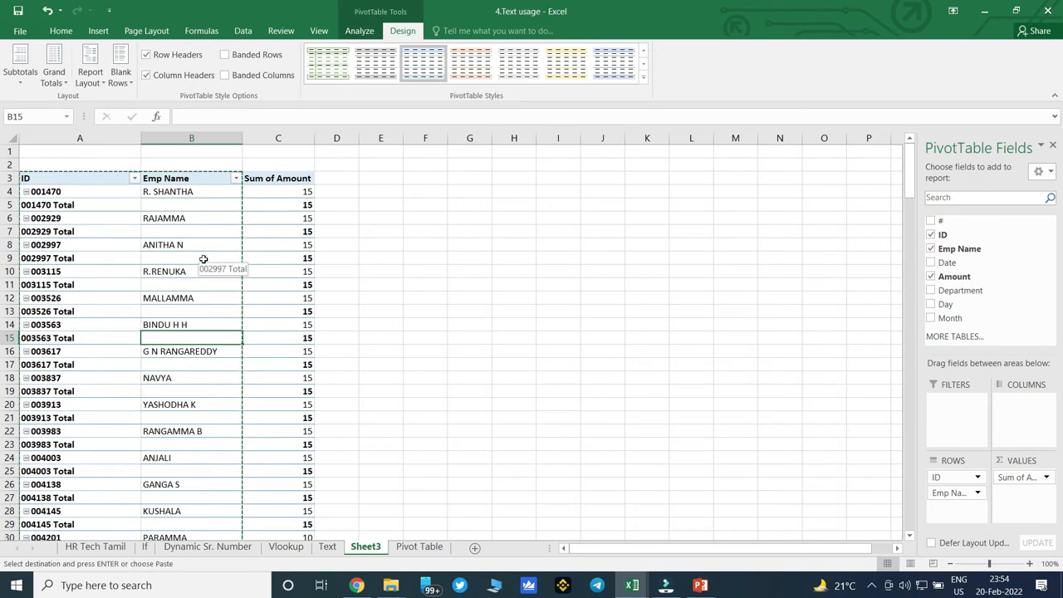
{"action": "left_click", "coordinate": [21, 81]}
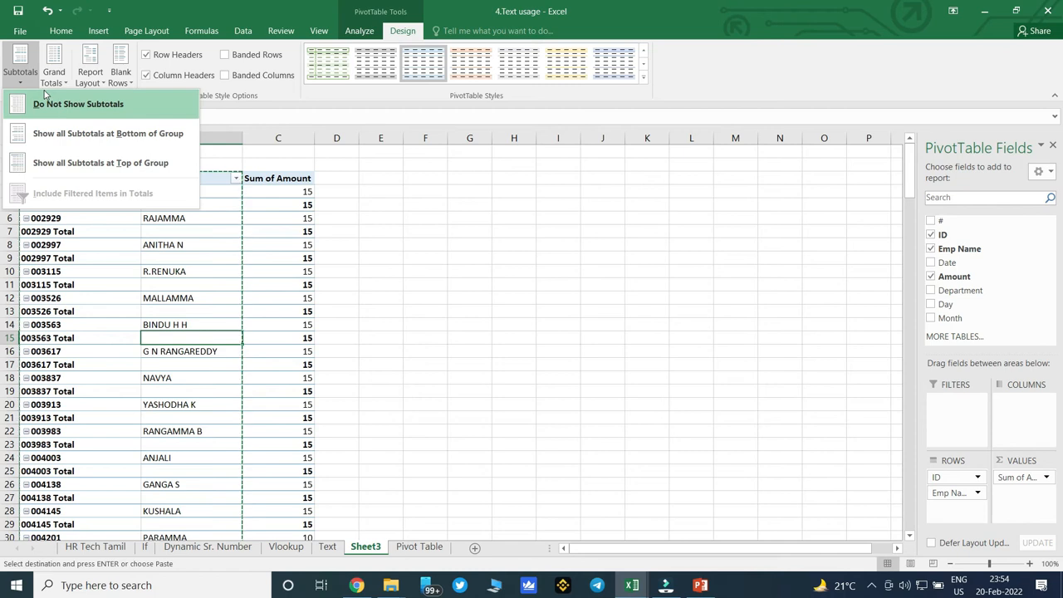
{"action": "left_click", "coordinate": [97, 116]}
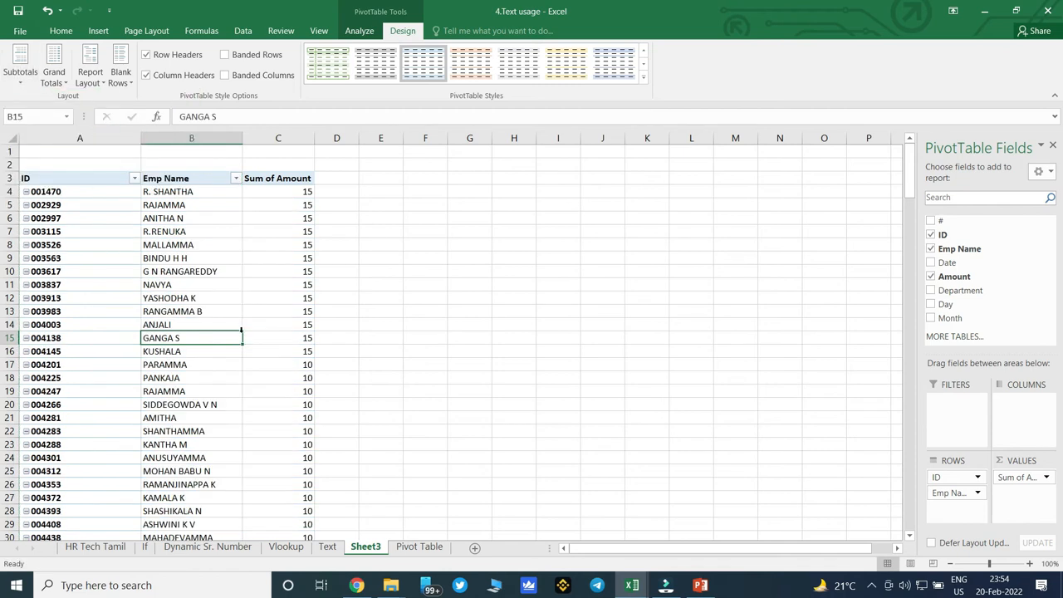
Review the pivot table down to its Grand Total and compare it with the canteen list's total on the Pivot Table sheet.
{"action": "scroll", "coordinate": [241, 303], "scroll_direction": "down", "scroll_amount": 10}
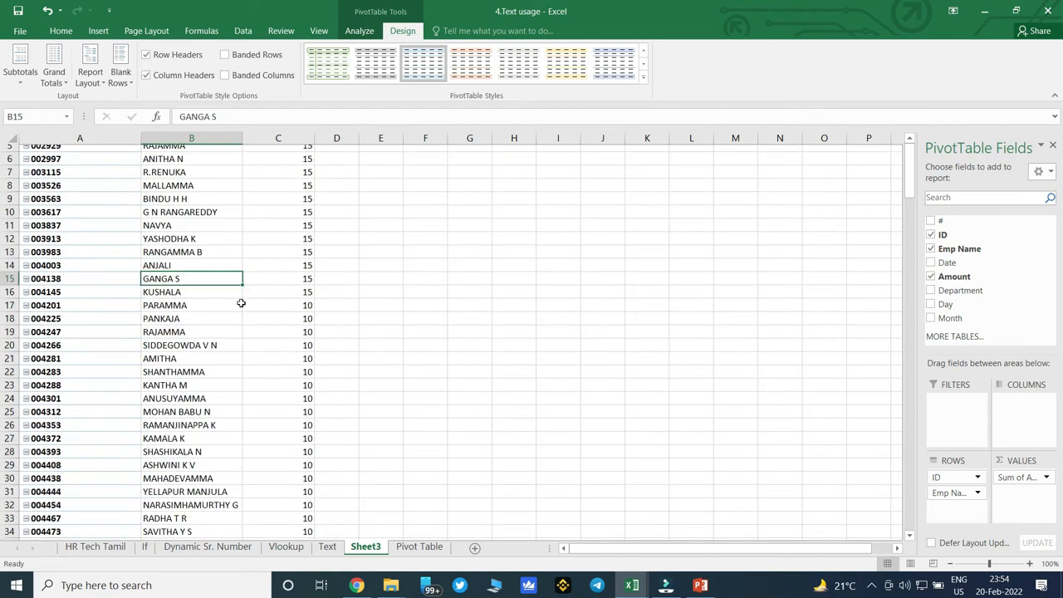
{"action": "scroll", "coordinate": [241, 303], "scroll_direction": "up", "scroll_amount": 10}
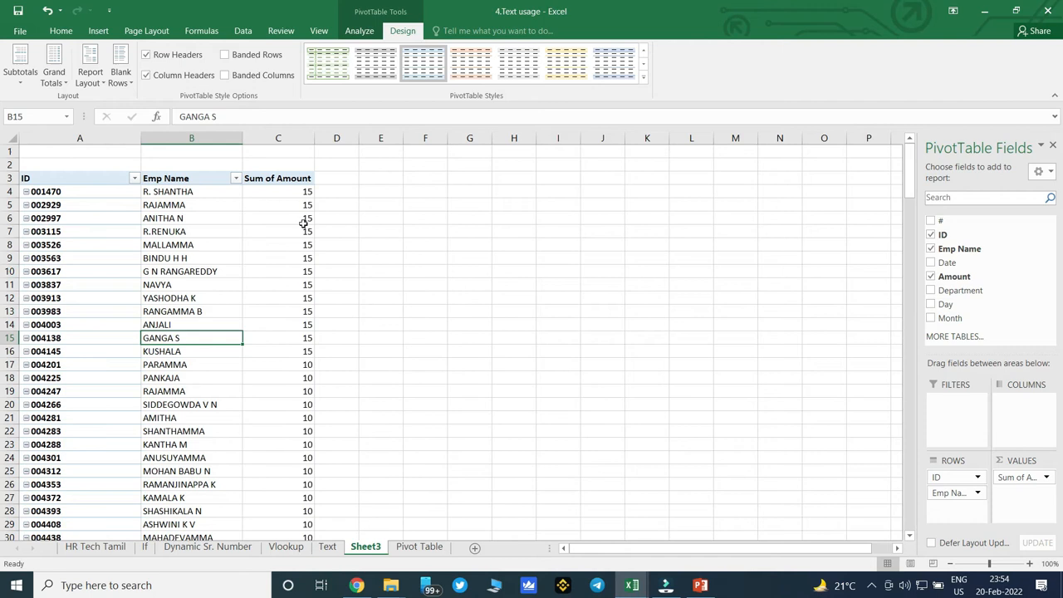
{"action": "scroll", "coordinate": [268, 267], "scroll_direction": "down", "scroll_amount": 10}
{"action": "scroll", "coordinate": [267, 268], "scroll_direction": "up", "scroll_amount": 11}
{"action": "scroll", "coordinate": [267, 268], "scroll_direction": "down", "scroll_amount": 10}
{"action": "scroll", "coordinate": [267, 267], "scroll_direction": "down", "scroll_amount": 17}
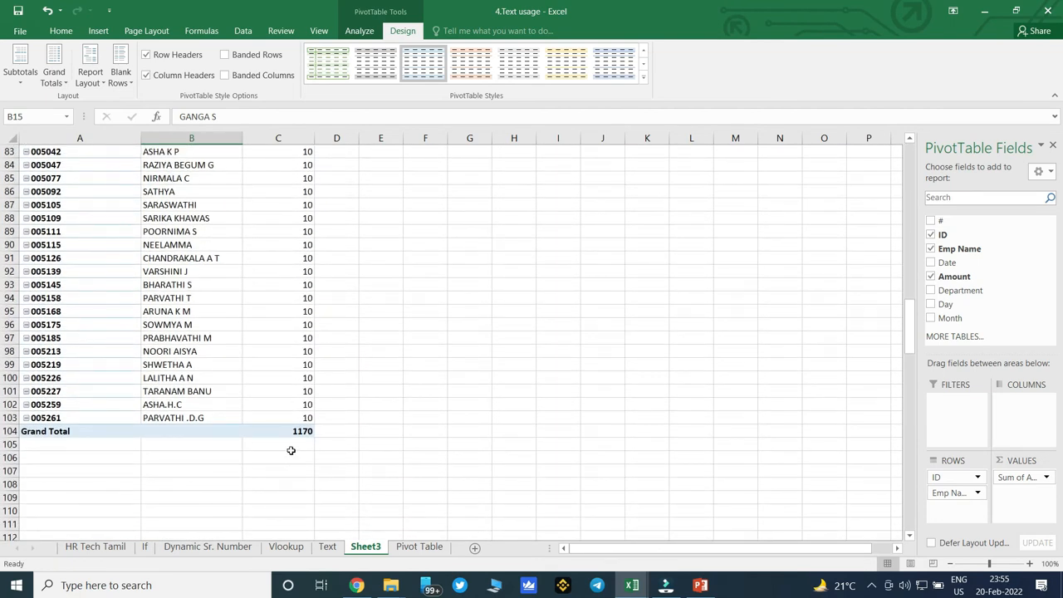
{"action": "left_click", "coordinate": [419, 547]}
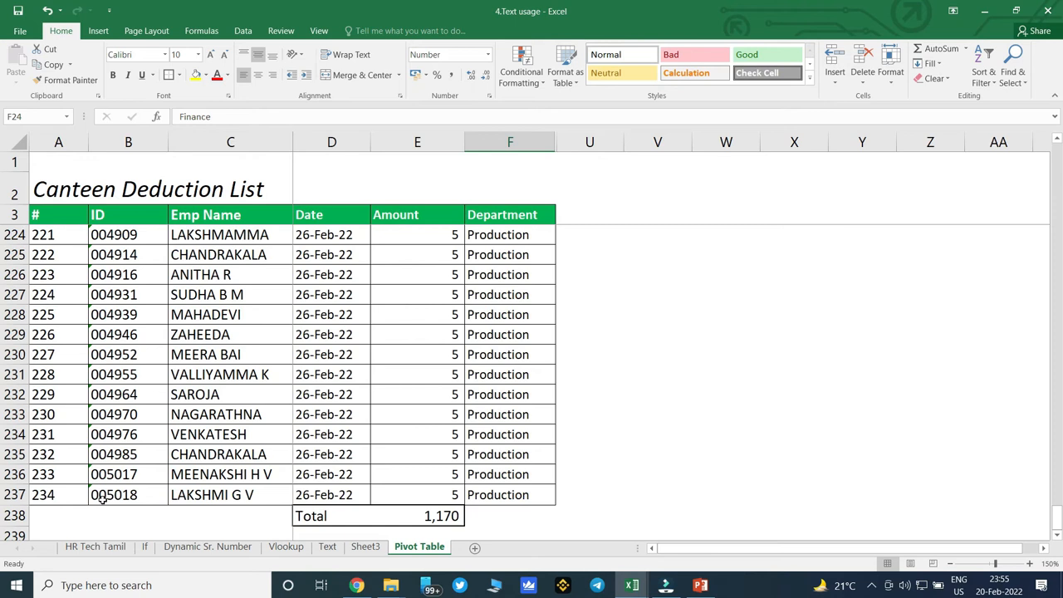
On Sheet3, remove Amount from the pivot table and add Emp Name to the values as a count.
{"action": "left_click", "coordinate": [365, 547]}
{"action": "scroll", "coordinate": [216, 345], "scroll_direction": "up", "scroll_amount": 20}
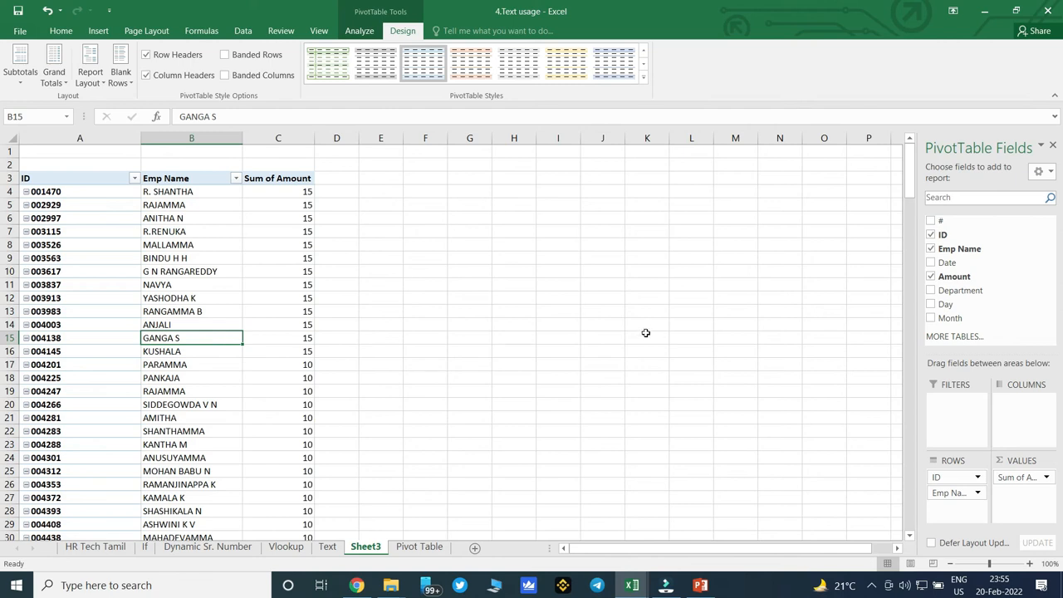
{"action": "left_click", "coordinate": [930, 277]}
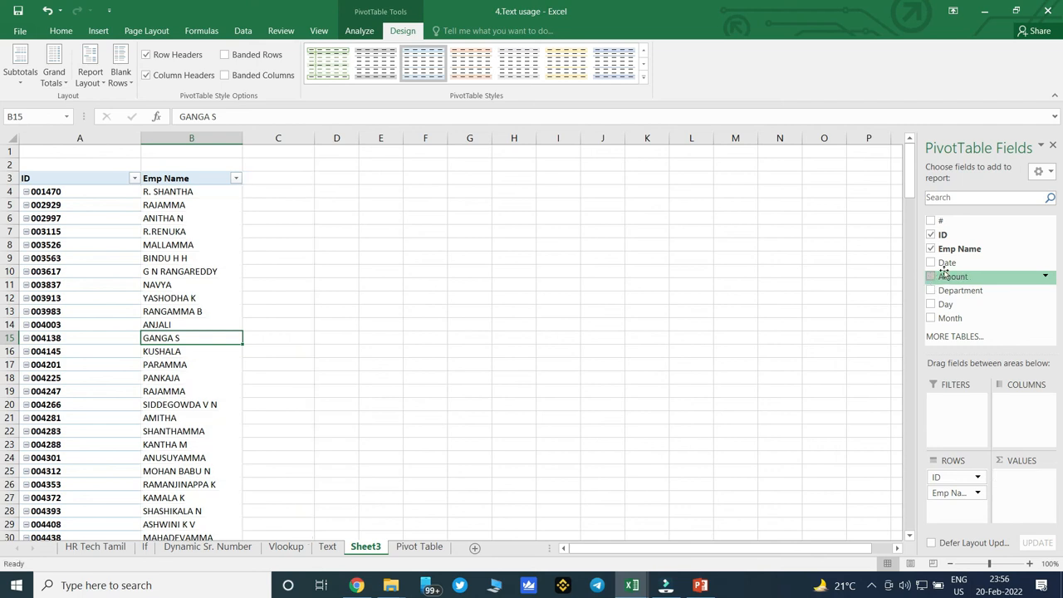
{"action": "left_click_drag", "start_coordinate": [973, 253], "coordinate": [1026, 492]}
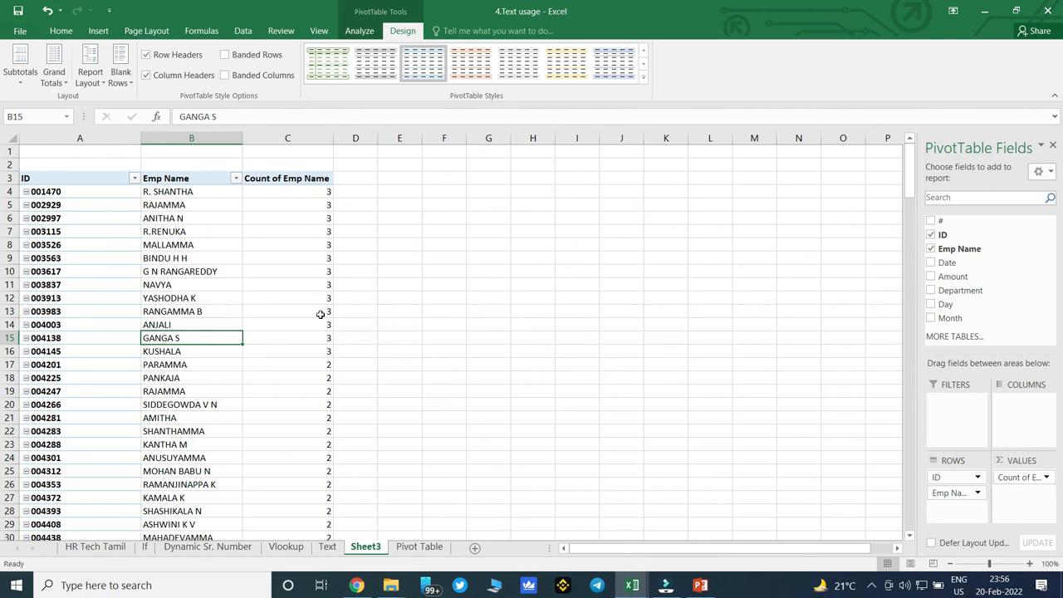
Look through the Count of Emp Name column to check how many entries each employee has.
{"action": "mouse_move", "coordinate": [320, 313]}
{"action": "scroll", "coordinate": [304, 318], "scroll_direction": "down", "scroll_amount": 4}
{"action": "scroll", "coordinate": [305, 320], "scroll_direction": "down", "scroll_amount": 20}
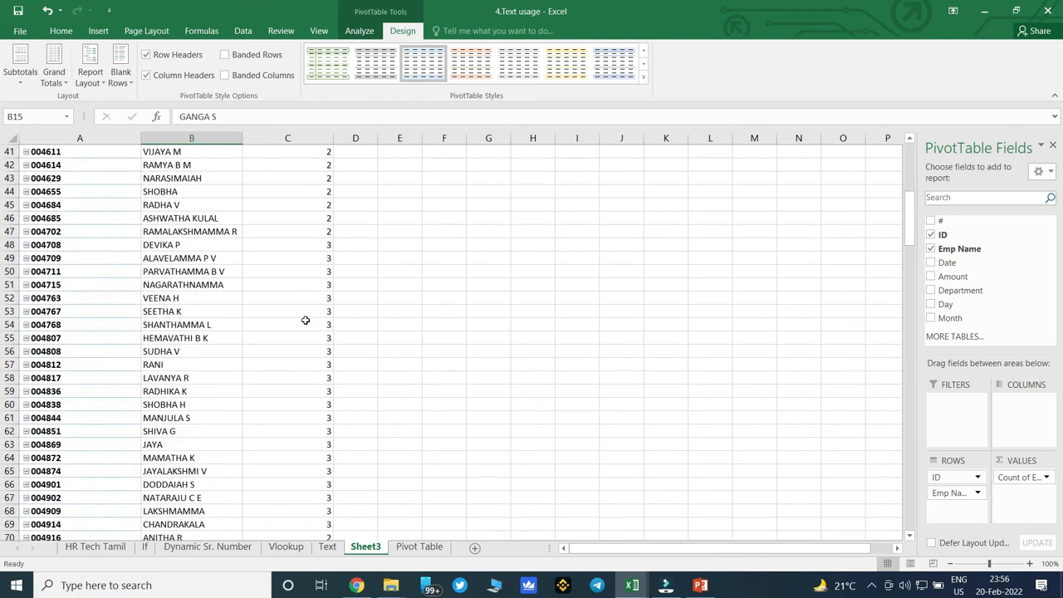
{"action": "scroll", "coordinate": [304, 320], "scroll_direction": "up", "scroll_amount": 6}
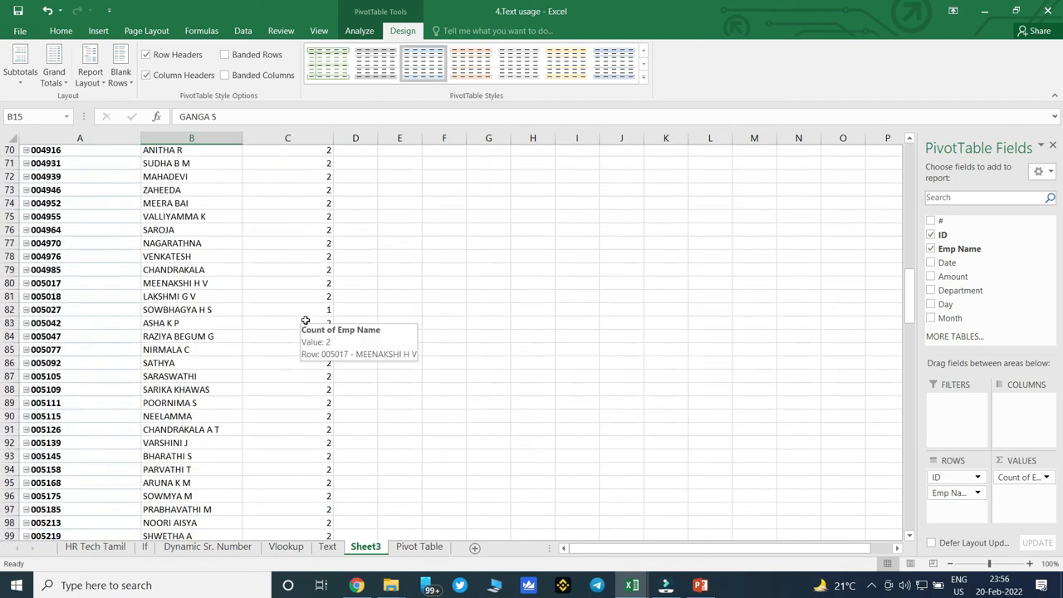
{"action": "scroll", "coordinate": [305, 320], "scroll_direction": "down", "scroll_amount": 4}
{"action": "scroll", "coordinate": [305, 320], "scroll_direction": "down", "scroll_amount": 4}
{"action": "scroll", "coordinate": [305, 320], "scroll_direction": "up", "scroll_amount": 20}
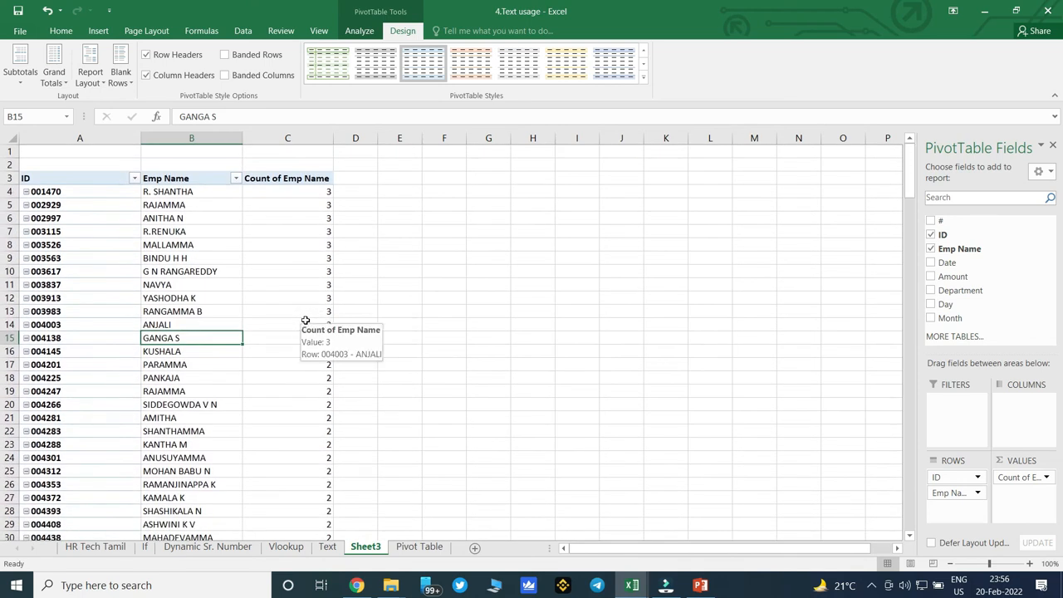